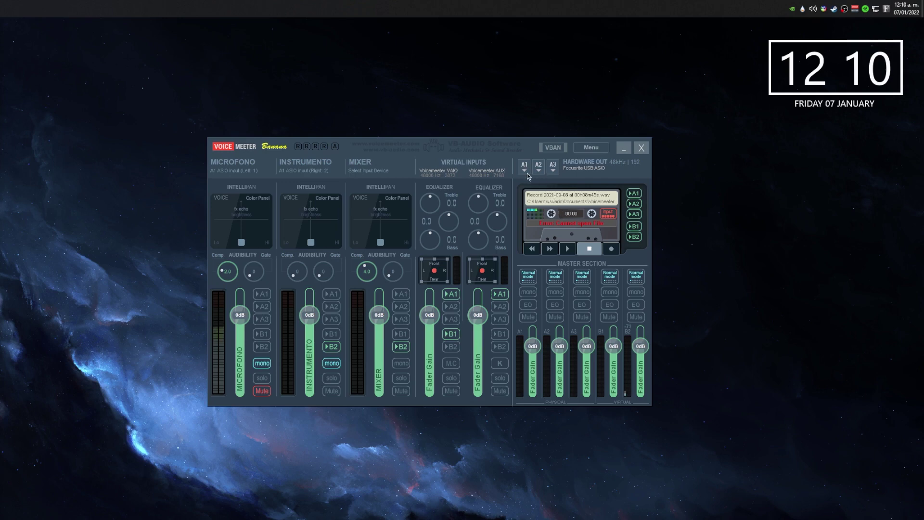
Review the available devices for the A1 hardware output without changing the selection
{"action": "left_click", "coordinate": [525, 168]}
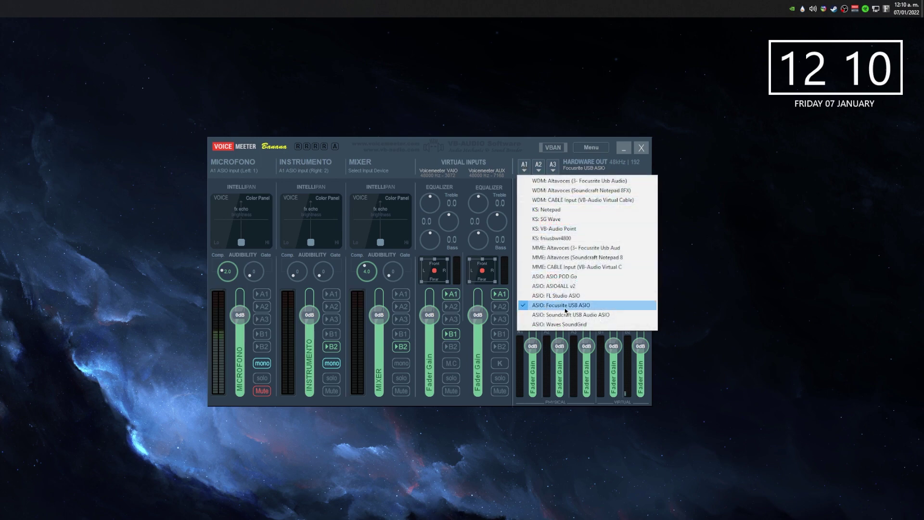
{"action": "left_click", "coordinate": [712, 252]}
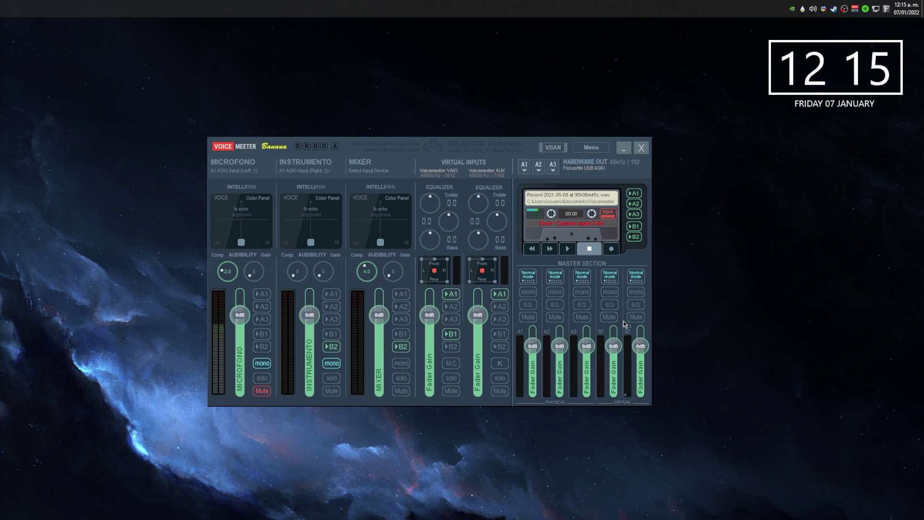
Unmute the MICROFONO strip, try it on bus B2, and leave it routed only to B1
{"action": "left_click", "coordinate": [264, 391]}
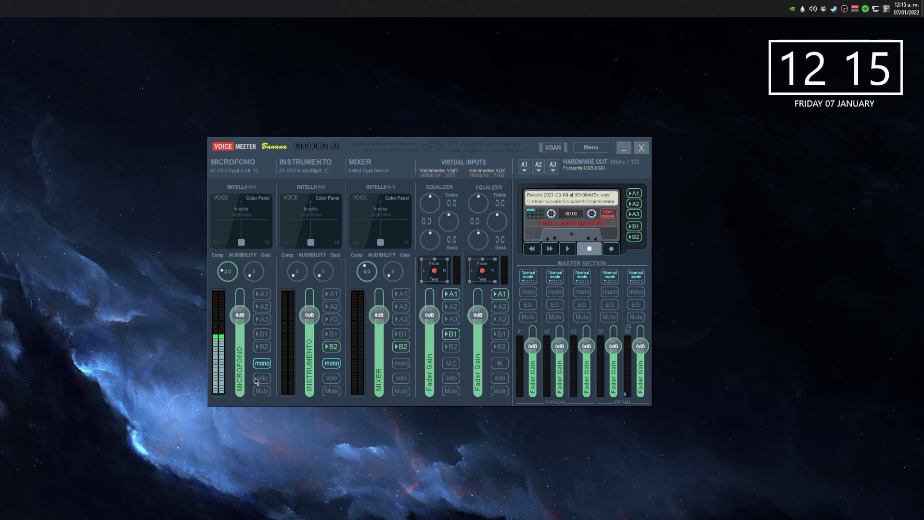
{"action": "left_click", "coordinate": [264, 334]}
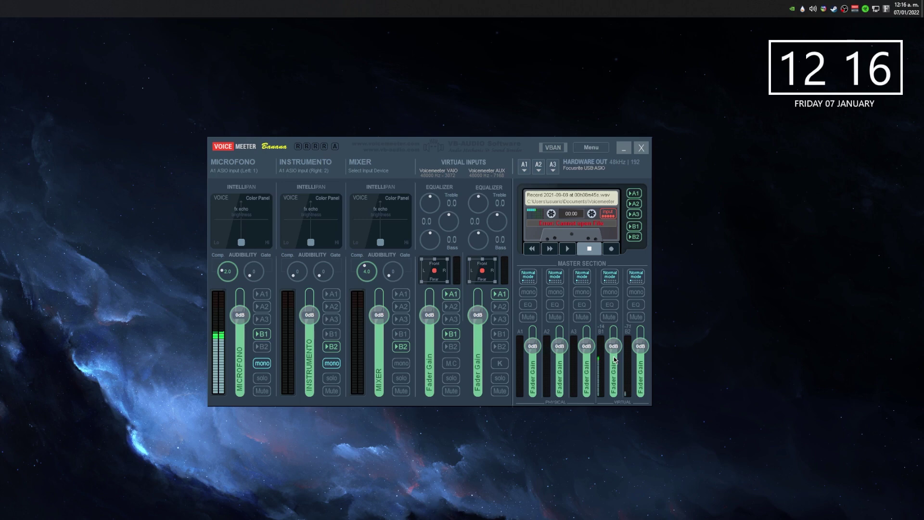
{"action": "left_click", "coordinate": [262, 347]}
{"action": "left_click", "coordinate": [261, 335]}
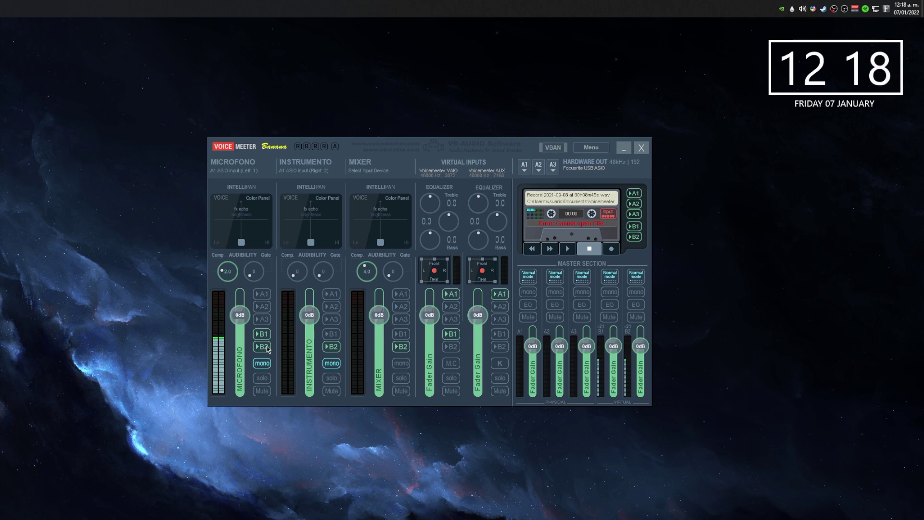
{"action": "left_click", "coordinate": [263, 346]}
{"action": "left_click", "coordinate": [263, 334]}
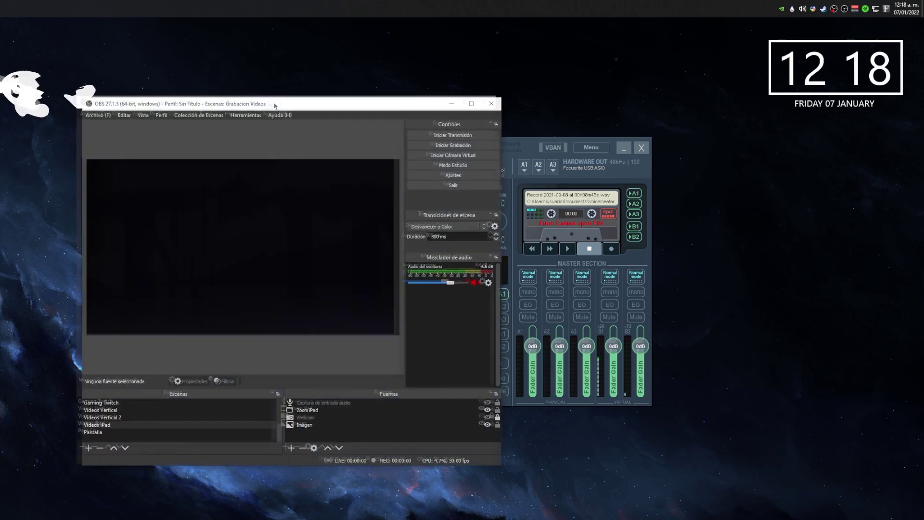
Switch to OBS, open its audio settings, and enlarge the settings window
{"action": "left_click_drag", "start_coordinate": [275, 106], "coordinate": [441, 101]}
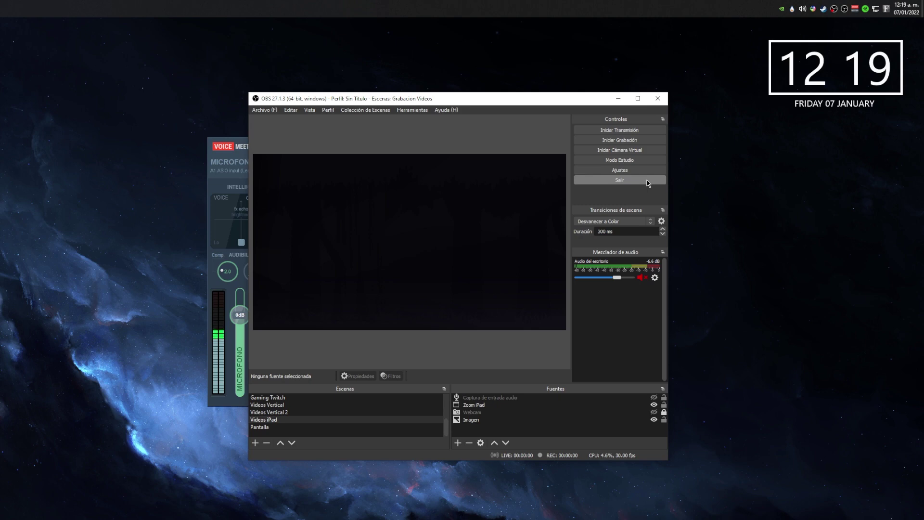
{"action": "left_click", "coordinate": [625, 172]}
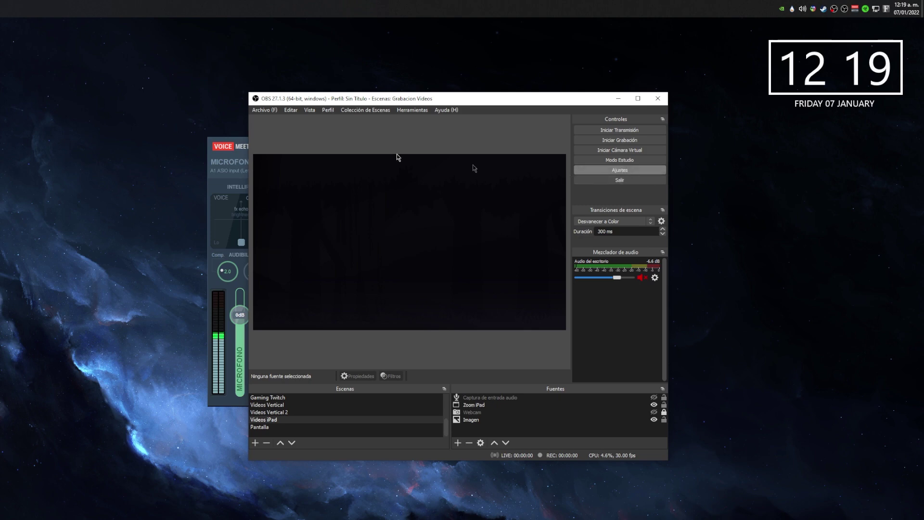
{"action": "left_click", "coordinate": [275, 200]}
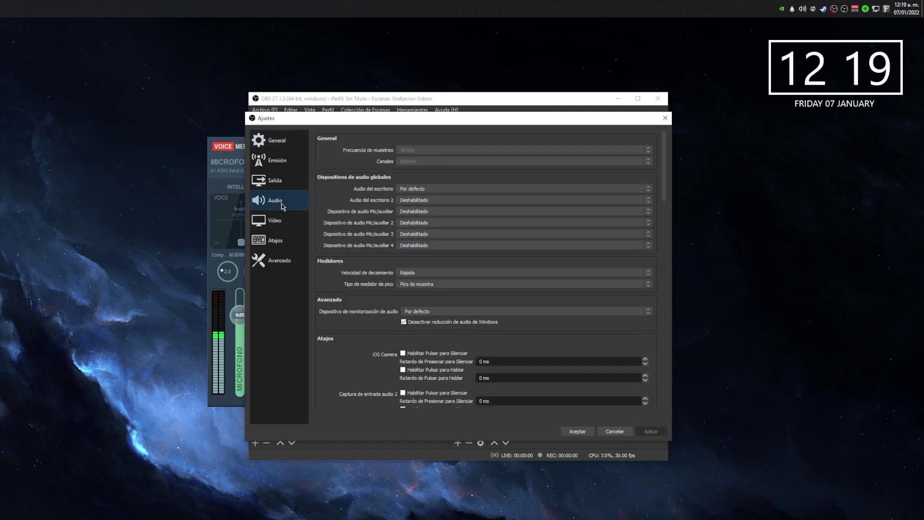
{"action": "left_click_drag", "start_coordinate": [409, 120], "coordinate": [361, 99]}
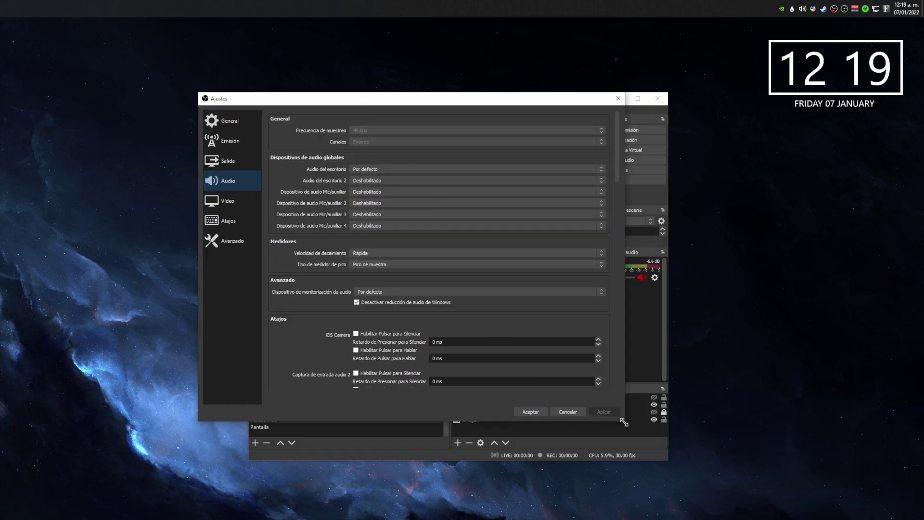
{"action": "left_click_drag", "start_coordinate": [624, 420], "coordinate": [743, 507]}
{"action": "left_click_drag", "start_coordinate": [419, 103], "coordinate": [371, 101]}
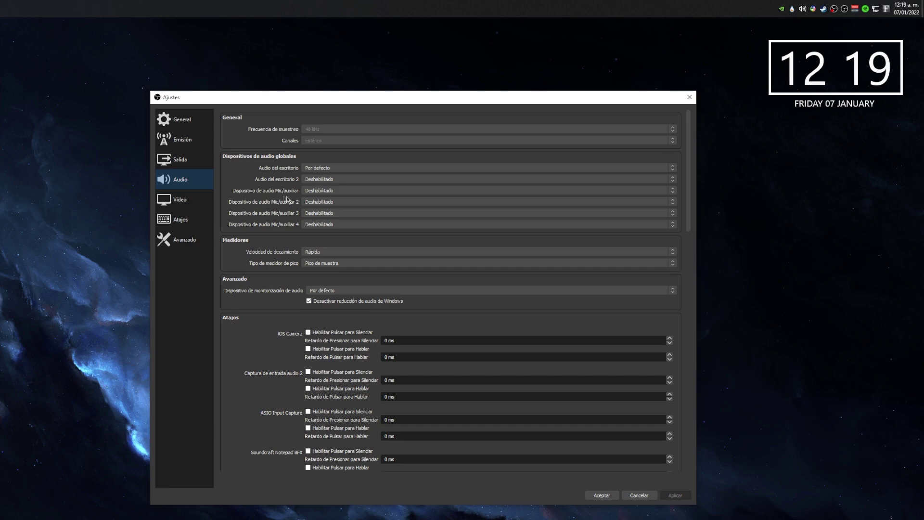
Assign VoiceMeeter Output to the Mic/Aux device and VoiceMeeter Aux Output to Mic/Aux 2, and accept the audio settings
{"action": "left_click", "coordinate": [324, 195]}
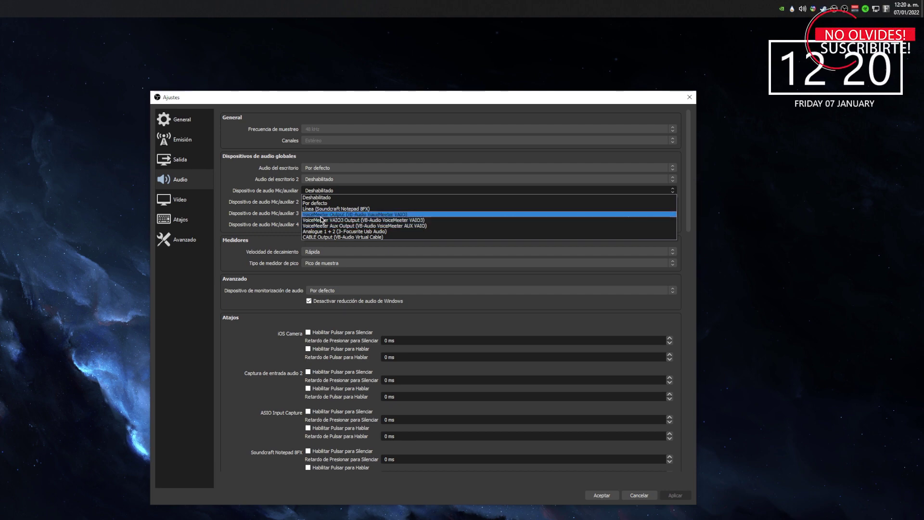
{"action": "left_click", "coordinate": [366, 214]}
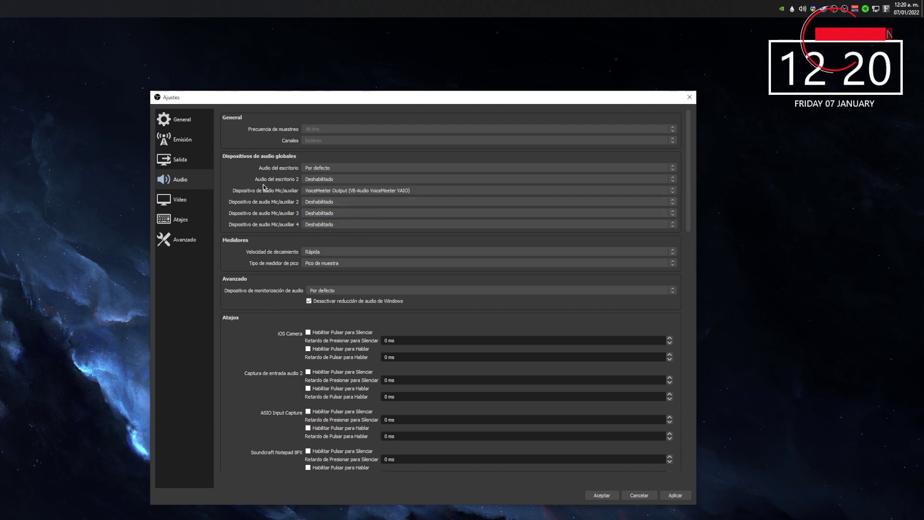
{"action": "left_click", "coordinate": [337, 202]}
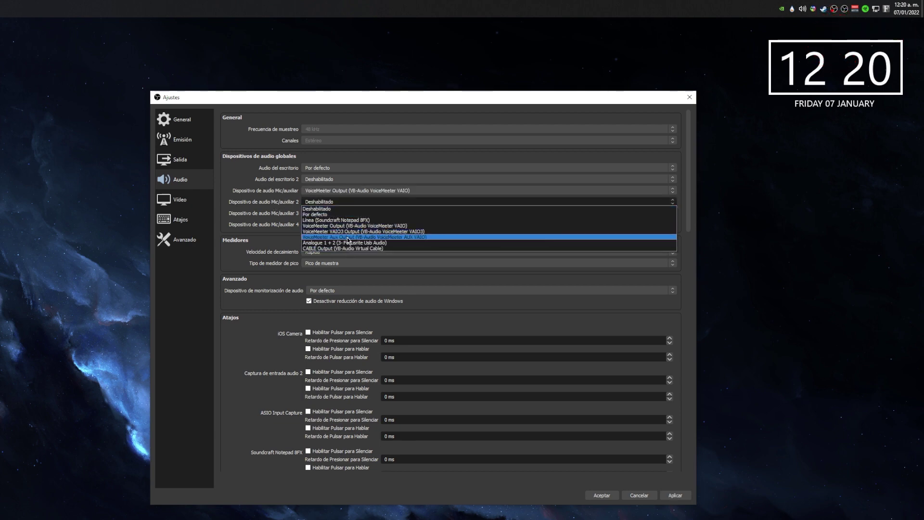
{"action": "left_click", "coordinate": [338, 237]}
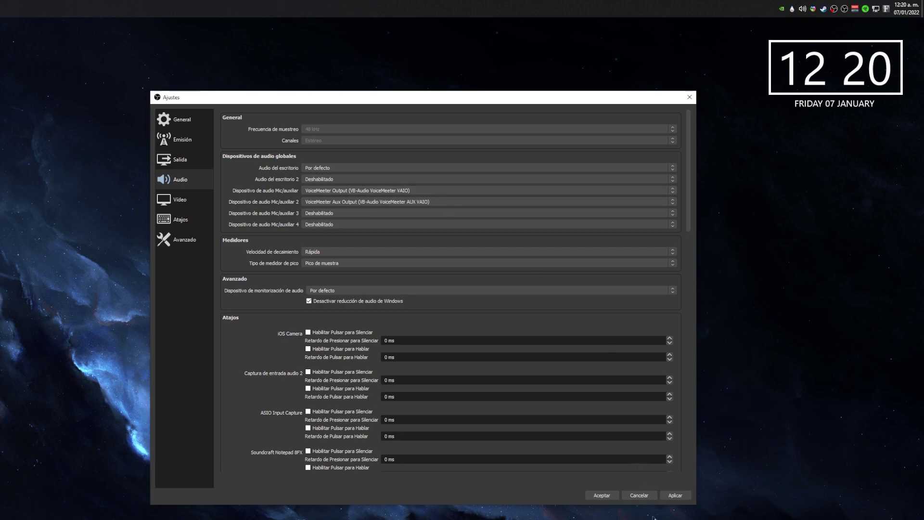
{"action": "left_click", "coordinate": [679, 496]}
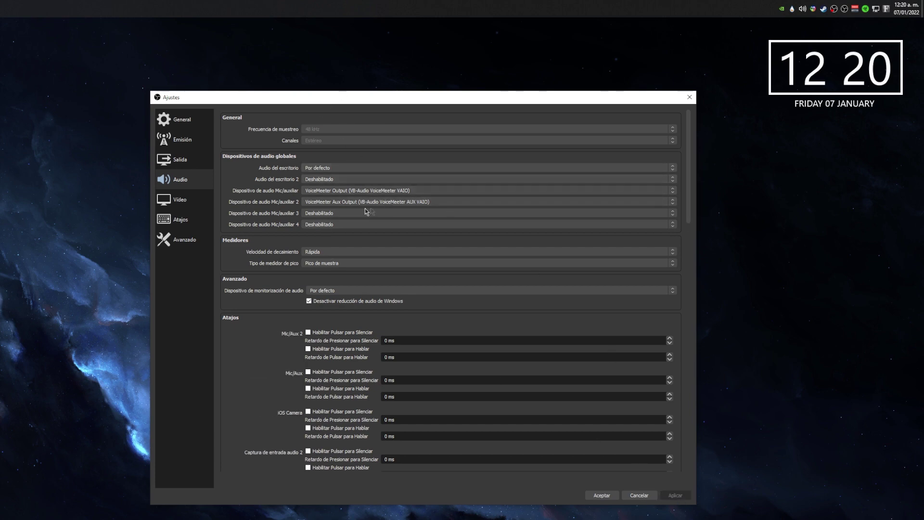
{"action": "left_click", "coordinate": [342, 191]}
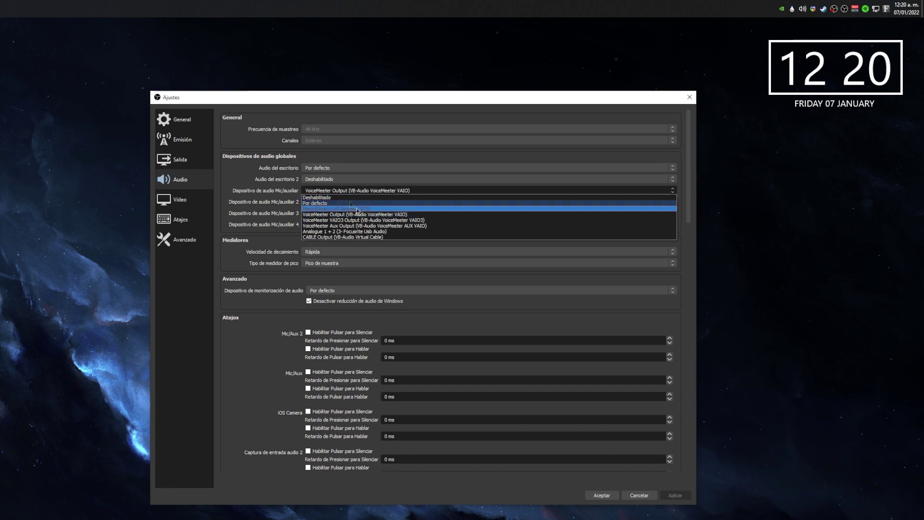
{"action": "left_click", "coordinate": [406, 112]}
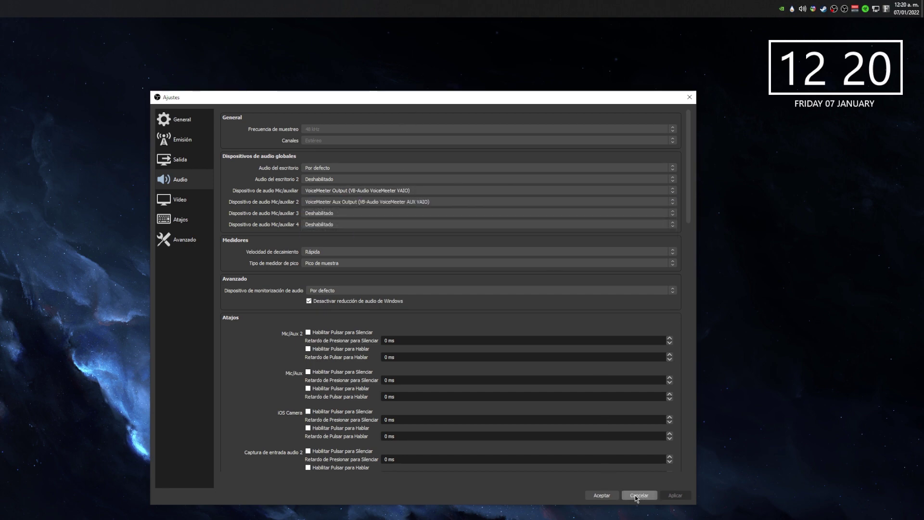
{"action": "left_click", "coordinate": [600, 496]}
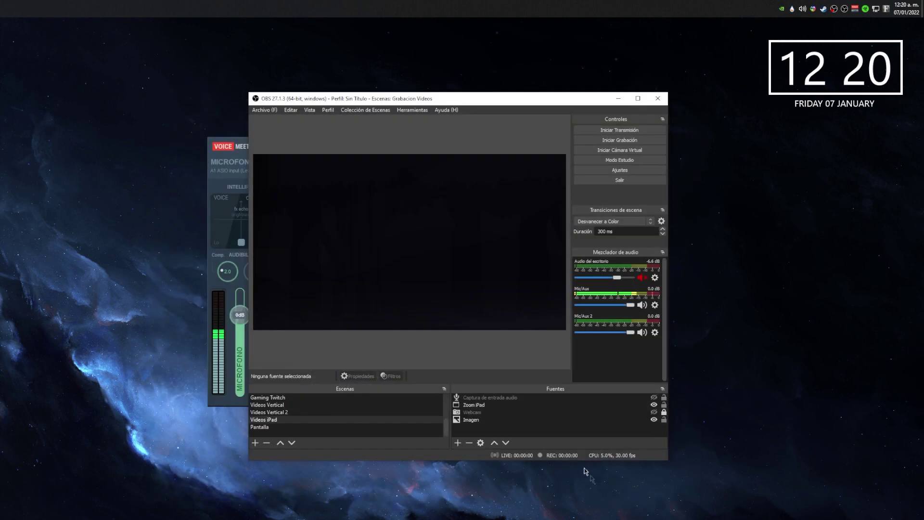
Reposition and enlarge the OBS window, and widen its audio mixer area
{"action": "left_click_drag", "start_coordinate": [451, 101], "coordinate": [323, 70]}
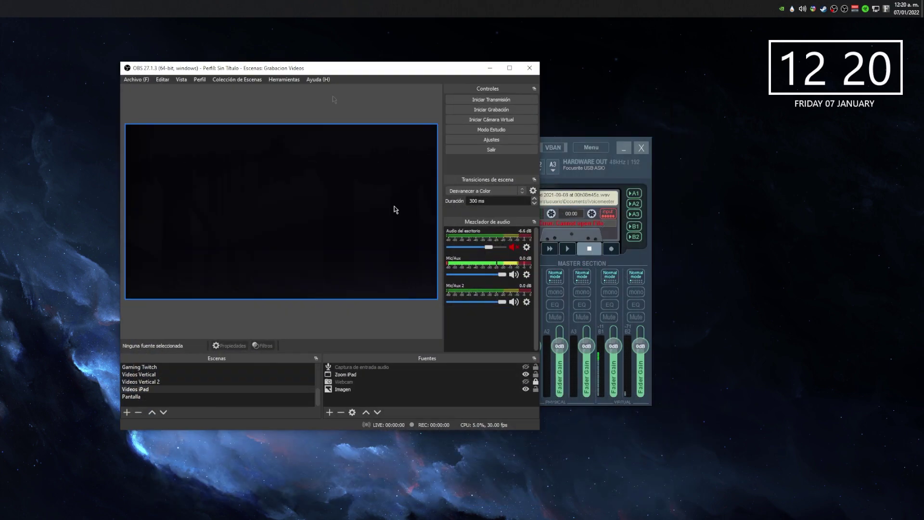
{"action": "left_click_drag", "start_coordinate": [540, 430], "coordinate": [703, 519]}
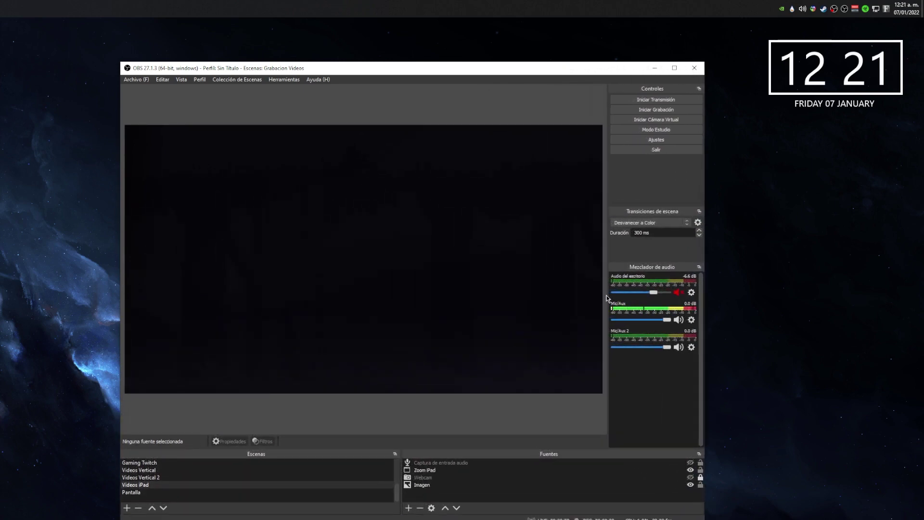
{"action": "left_click_drag", "start_coordinate": [607, 293], "coordinate": [482, 292]}
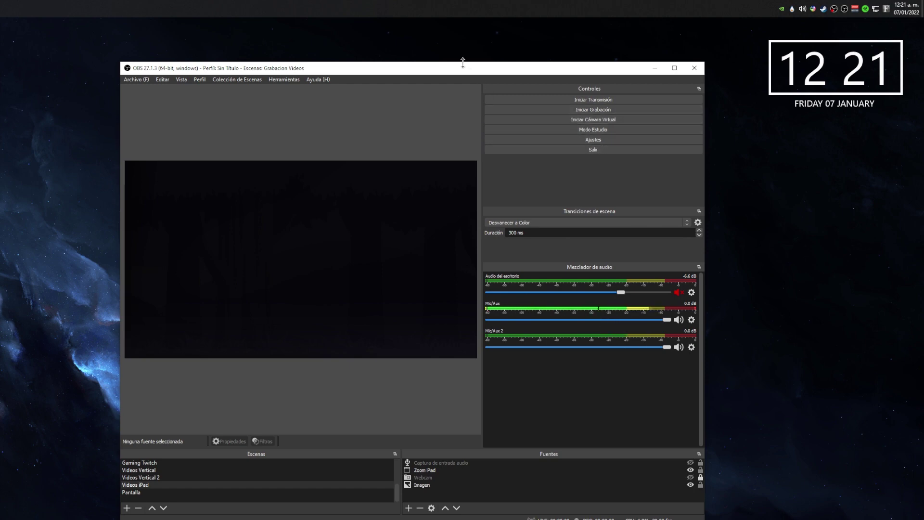
{"action": "left_click_drag", "start_coordinate": [455, 72], "coordinate": [462, 41]}
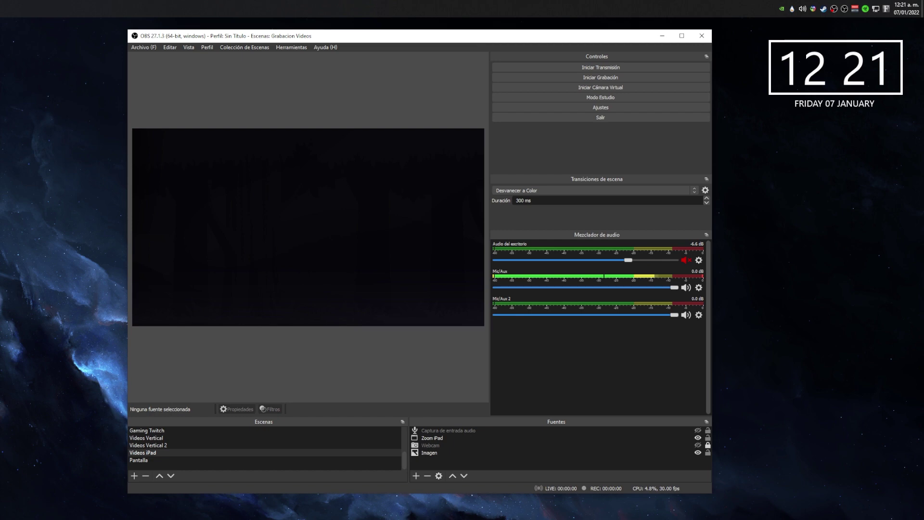
Compare the B1 and B2 routing of the Voicemeeter strips with the Mic/Aux and Mic/Aux 2 channels in the OBS mixer
{"action": "key", "text": "alt+Tab"}
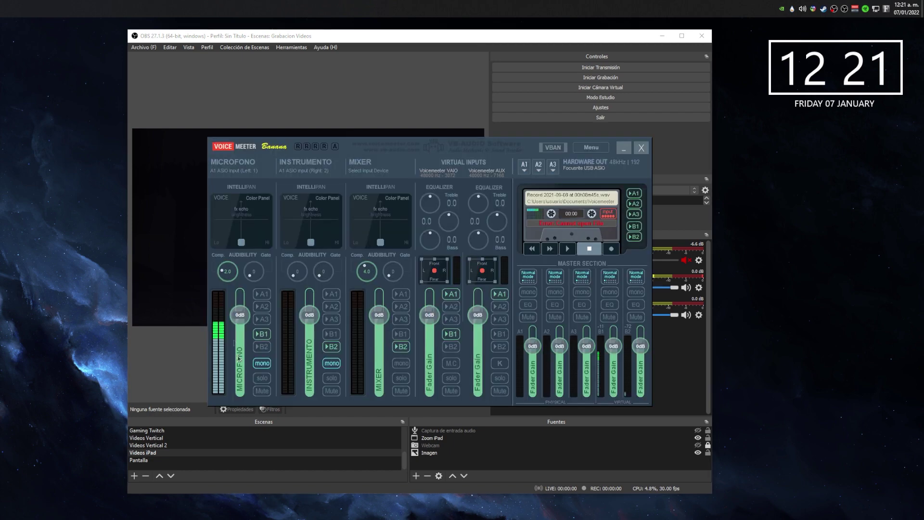
{"action": "left_click", "coordinate": [622, 148]}
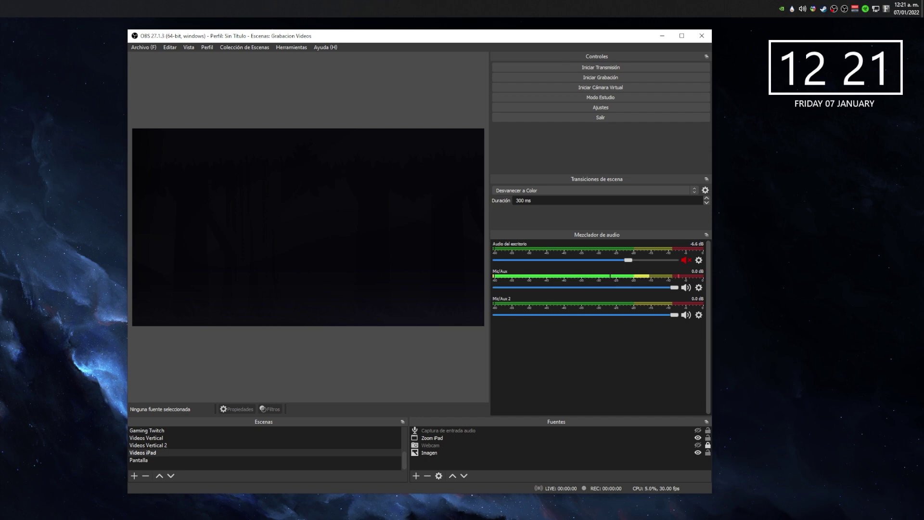
{"action": "key", "text": "alt+Tab"}
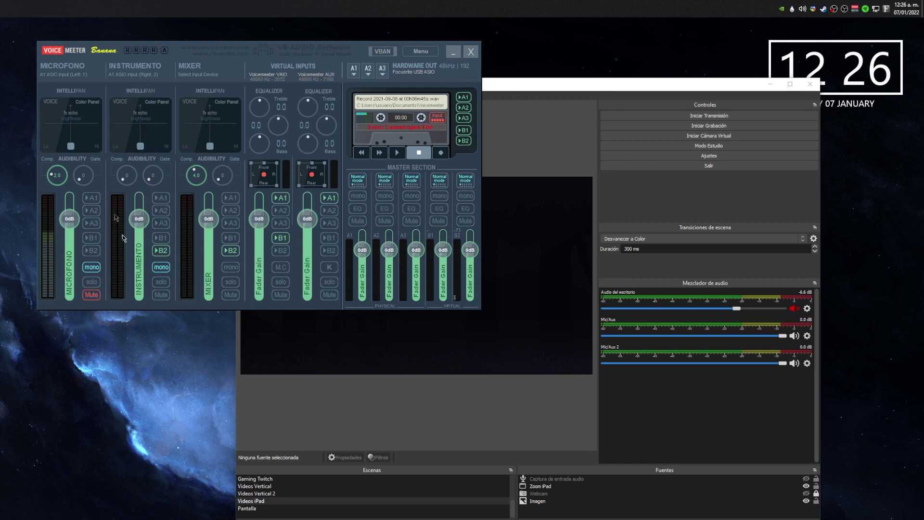
{"action": "left_click", "coordinate": [162, 251]}
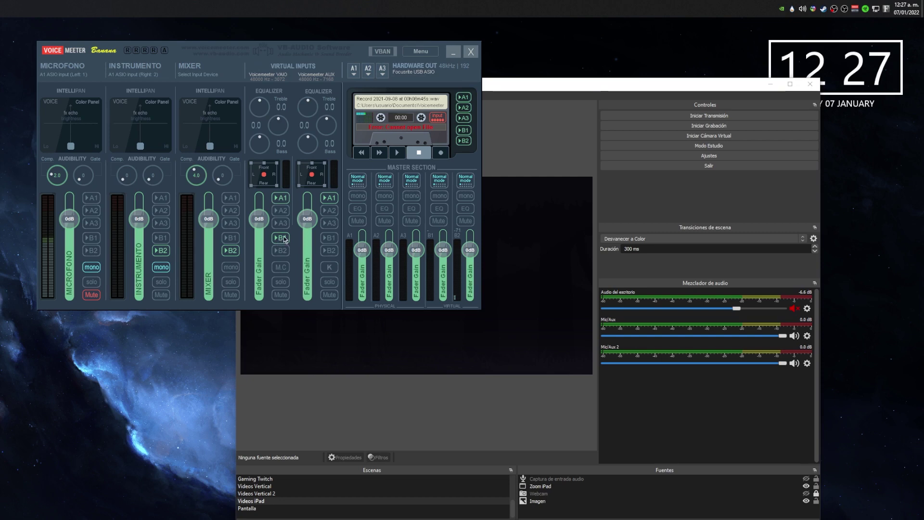
{"action": "left_click", "coordinate": [609, 94]}
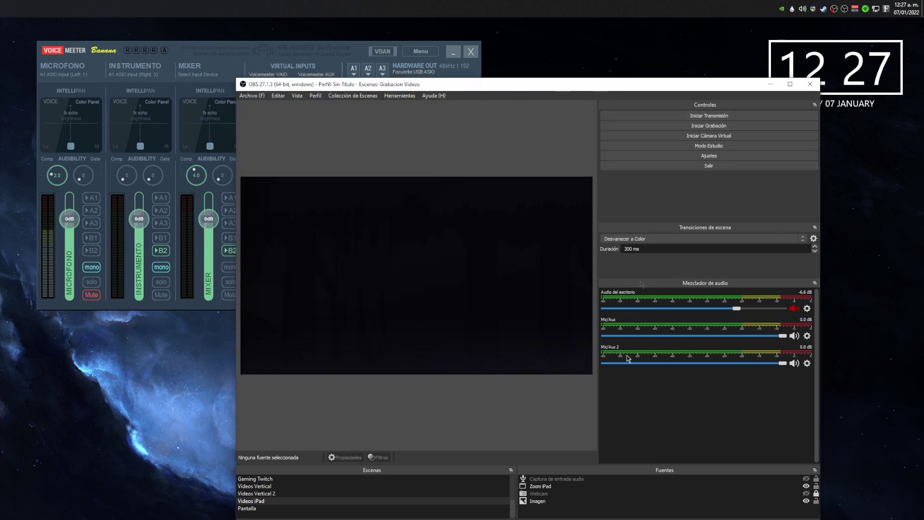
{"action": "left_click", "coordinate": [318, 55]}
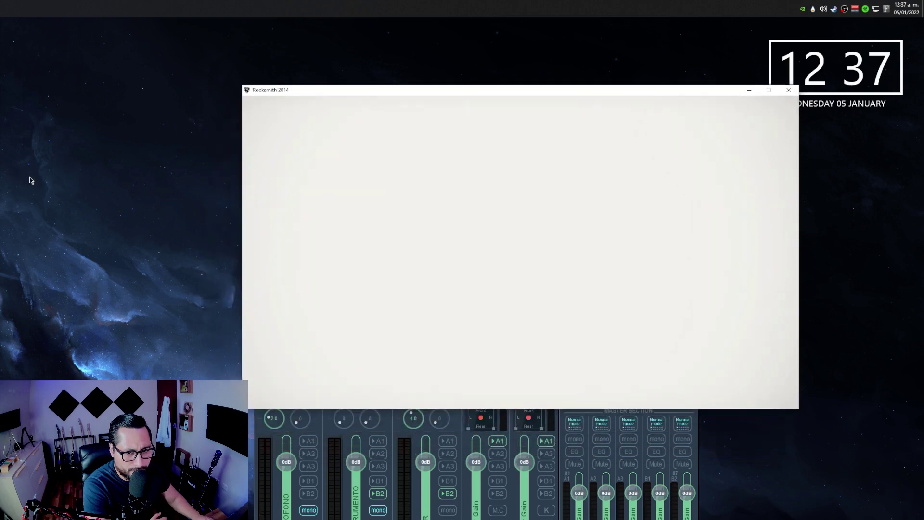
Begin Rocksmith 2014 from its title screen to reach the profile selection
{"action": "left_click", "coordinate": [697, 439]}
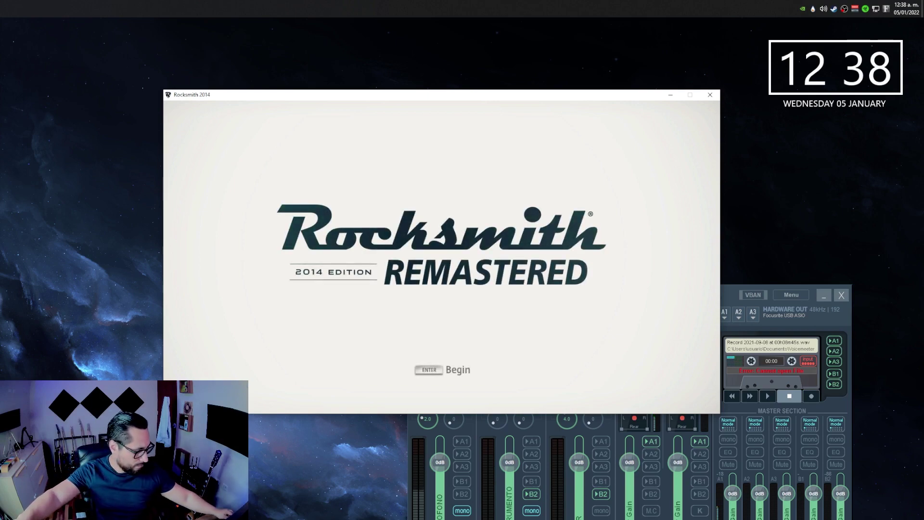
{"action": "left_click", "coordinate": [441, 369]}
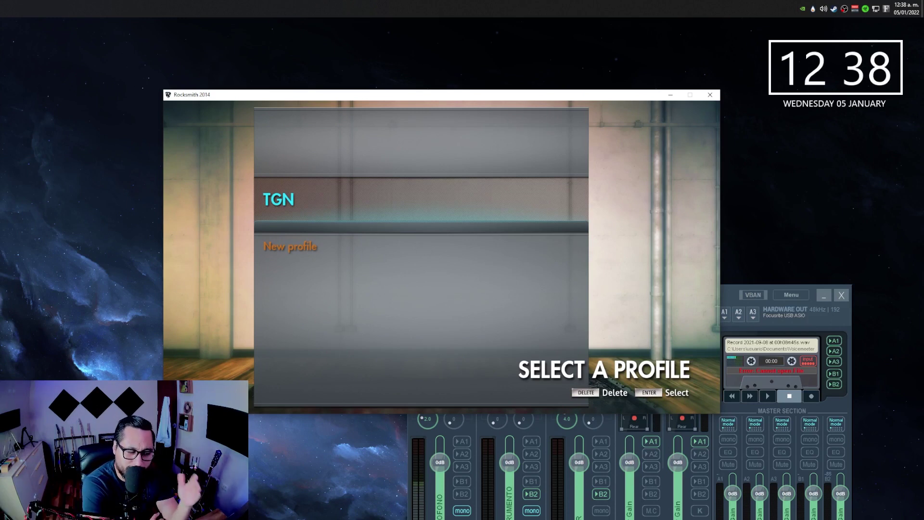
Switch to Voicemeeter, route the Voicemeeter VAIO virtual input to B1, and minimize the Rocksmith 2014 DLL Modifier window
{"action": "left_click_drag", "start_coordinate": [737, 290], "coordinate": [725, 220]}
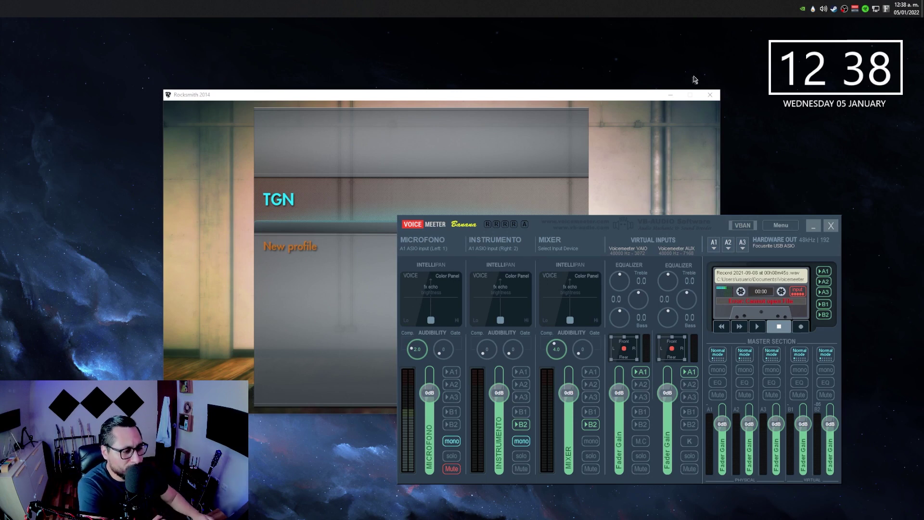
{"action": "left_click", "coordinate": [640, 412]}
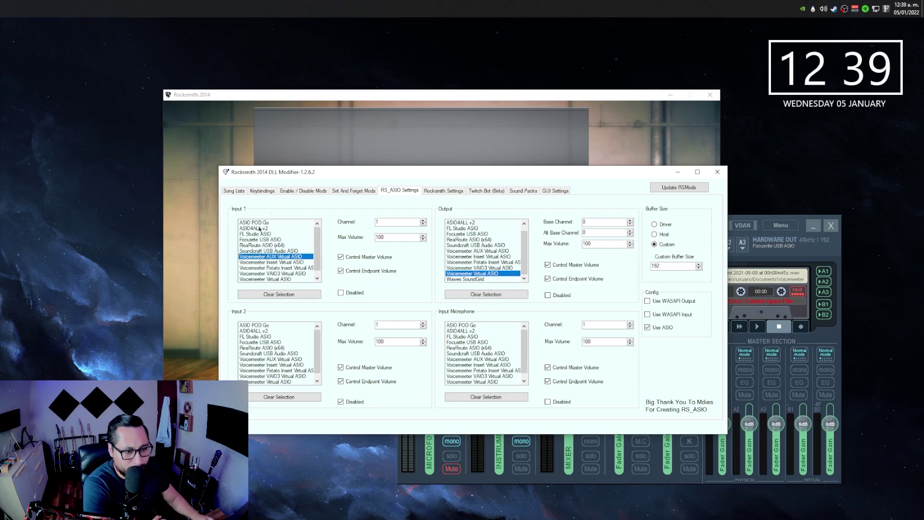
{"action": "left_click", "coordinate": [678, 172]}
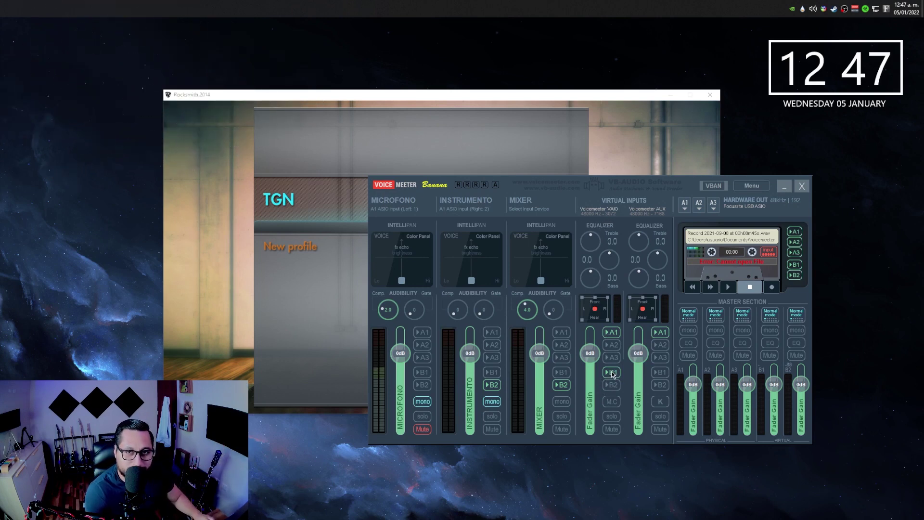
Switch back to Rocksmith 2014, shift its window slightly, and load the TGN profile
{"action": "left_click", "coordinate": [337, 103]}
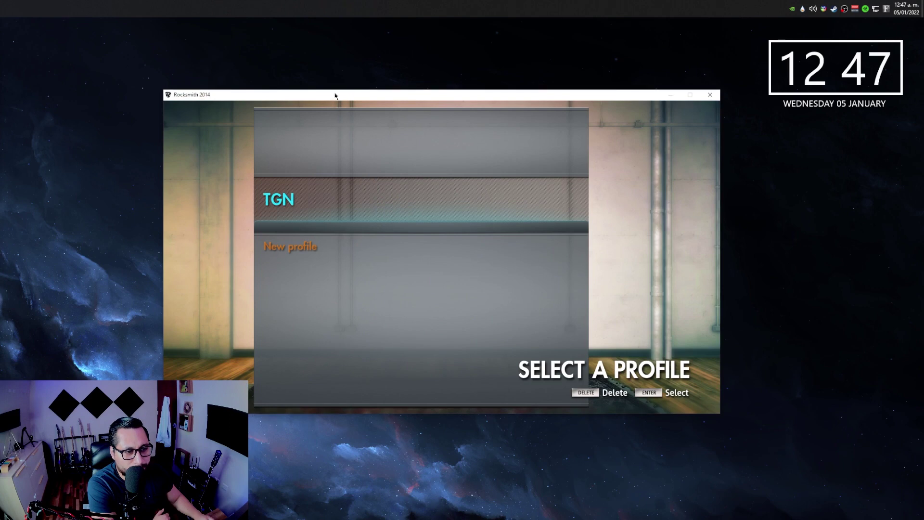
{"action": "left_click_drag", "start_coordinate": [336, 95], "coordinate": [351, 108]}
{"action": "left_click", "coordinate": [300, 216]}
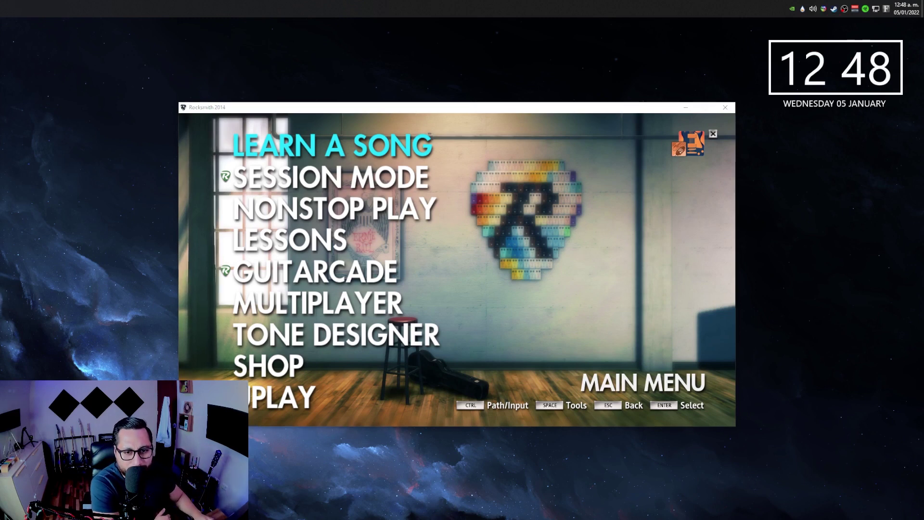
View the Learn a Song list and return to the main menu
{"action": "left_click", "coordinate": [319, 150]}
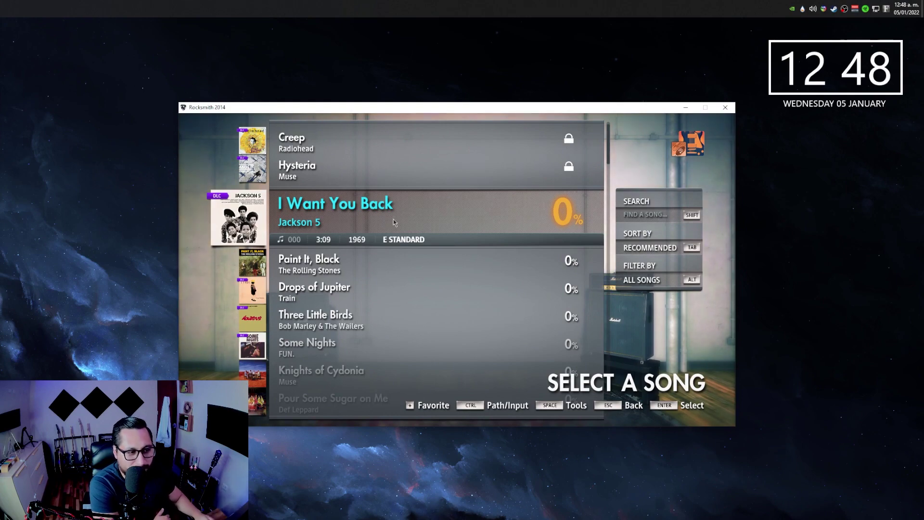
{"action": "left_click", "coordinate": [303, 340]}
{"action": "key", "text": "Escape"}
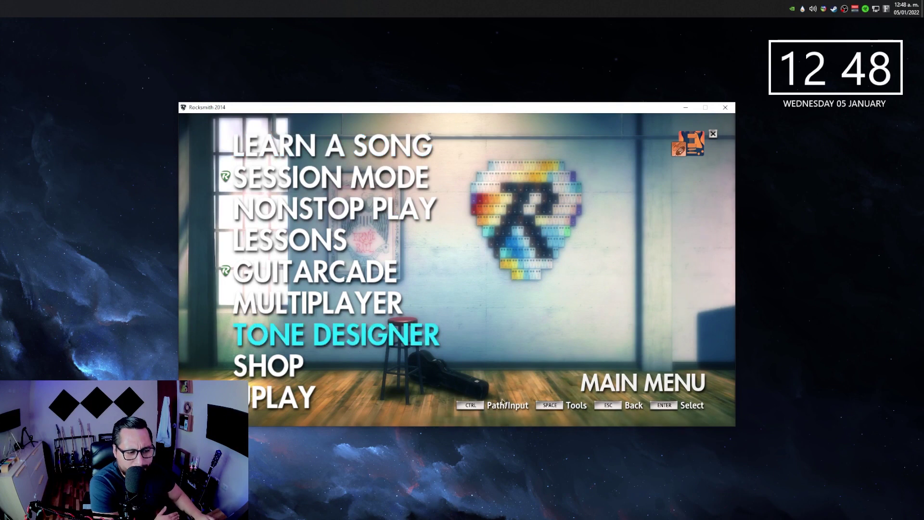
Open the list of tunings for the tuner in the game's tools
{"action": "left_click", "coordinate": [549, 416]}
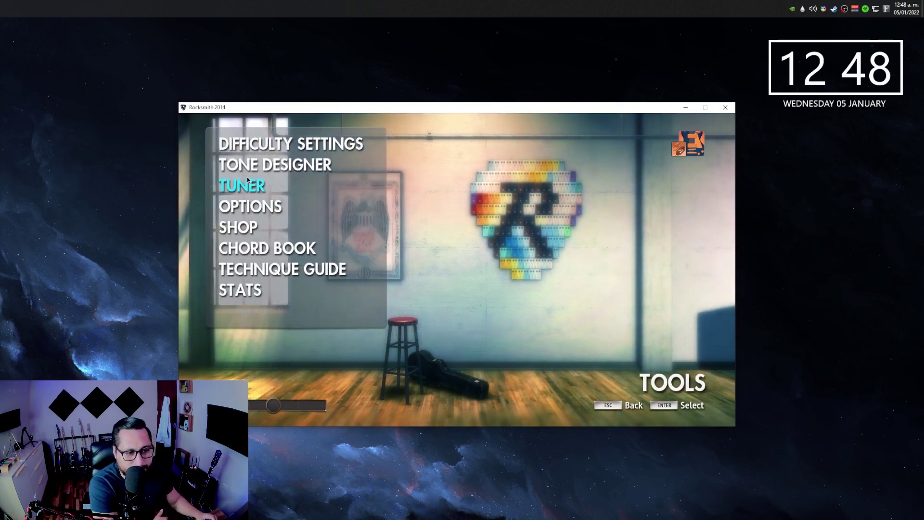
{"action": "left_click", "coordinate": [264, 186]}
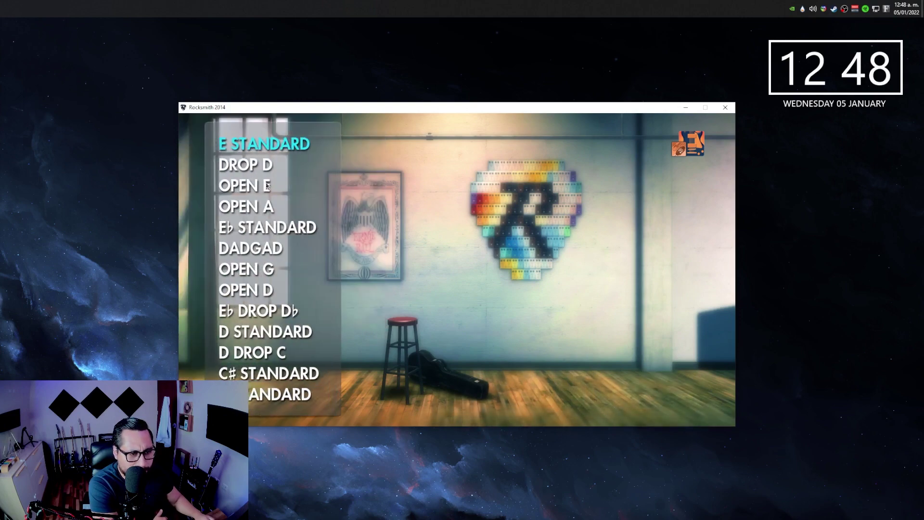